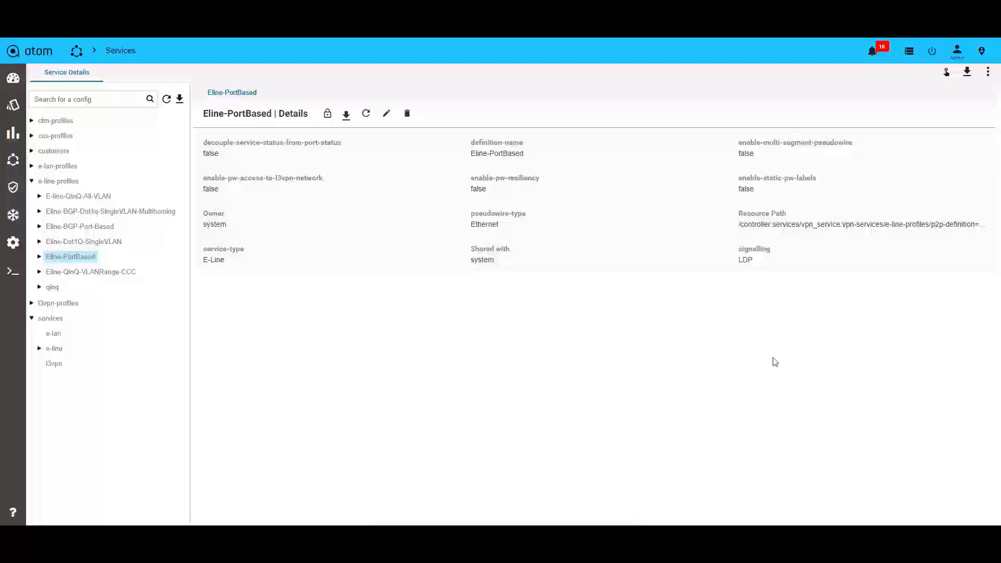
- Review the editable definition and connectivity settings of the Eline-PortBased profile
click(386, 114)
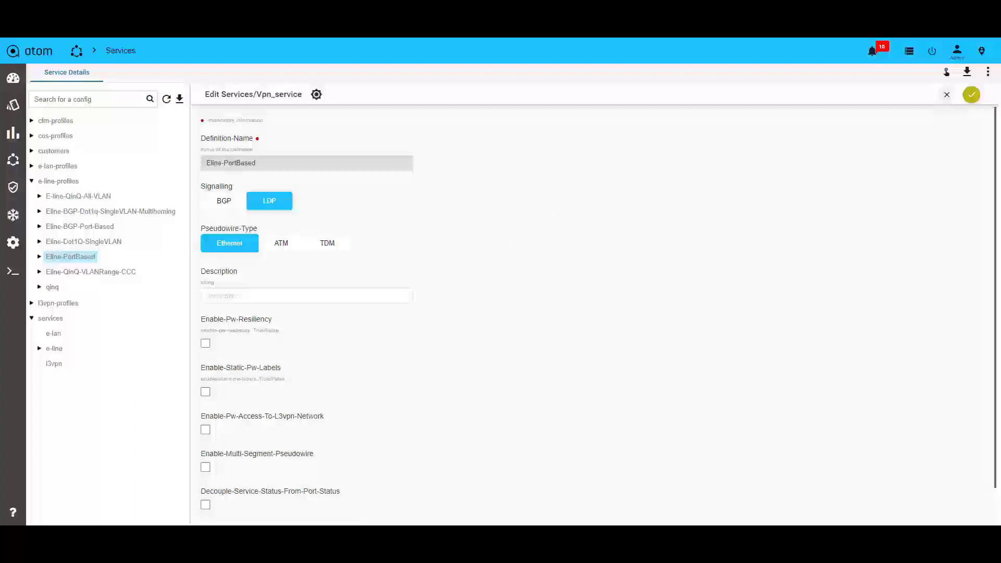
click(84, 287)
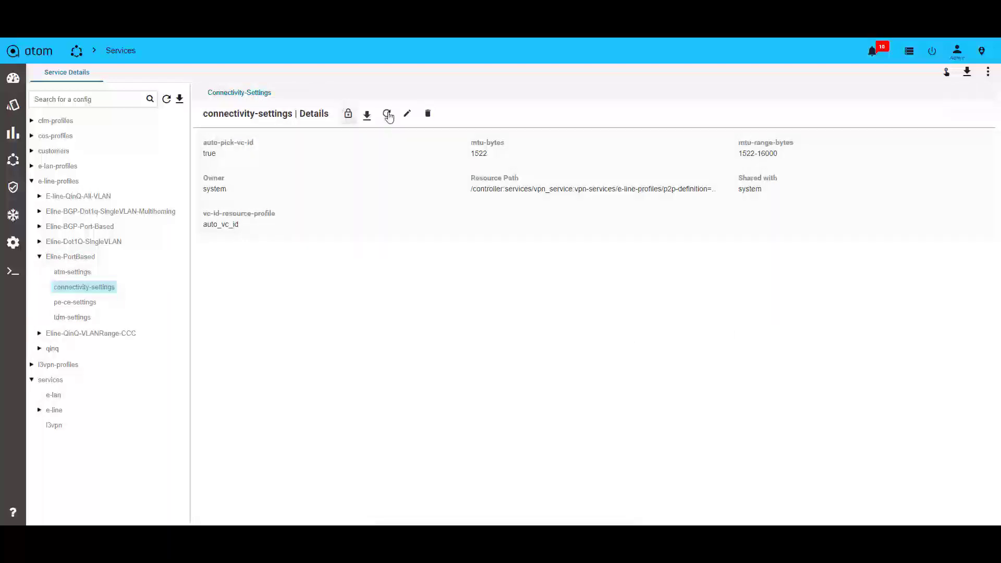
click(406, 115)
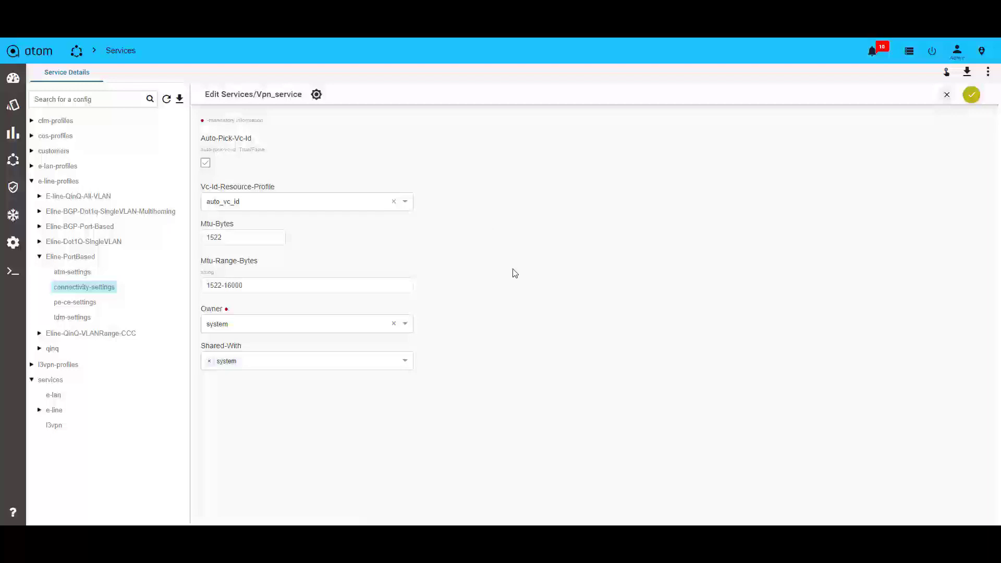
- Review the PE-CE settings of the Eline-PortBased profile, including the available VLAN normalization options
click(79, 303)
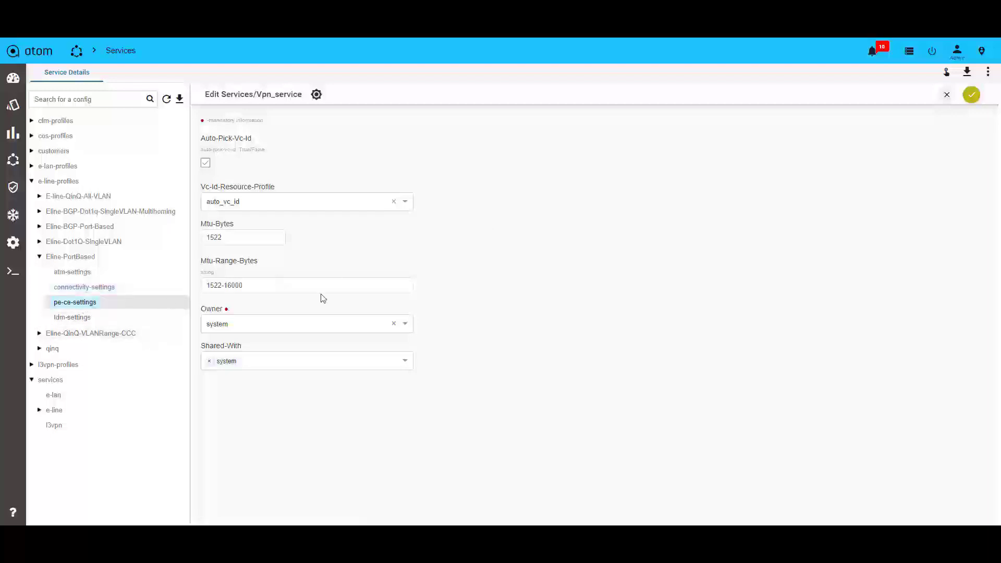
click(379, 114)
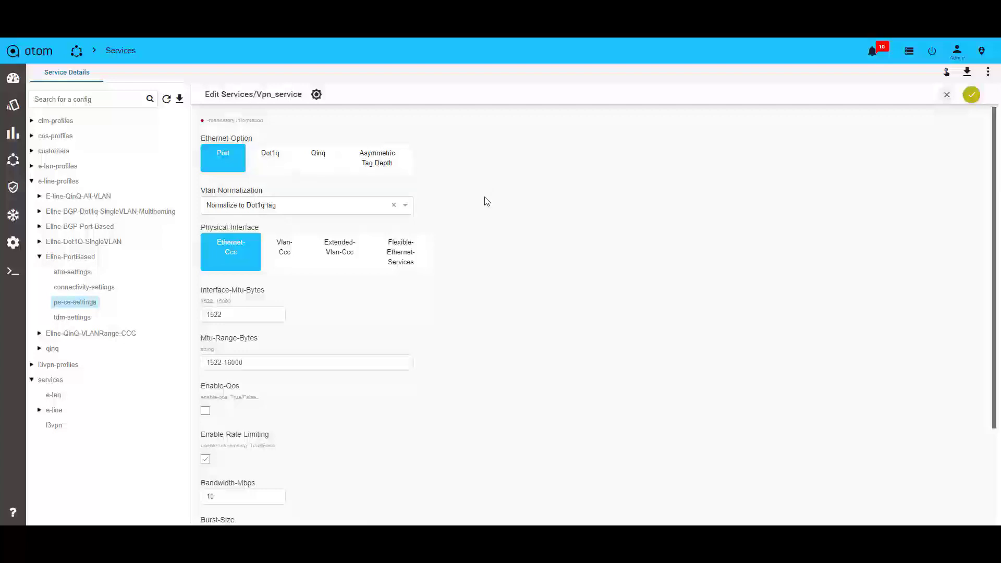
click(407, 207)
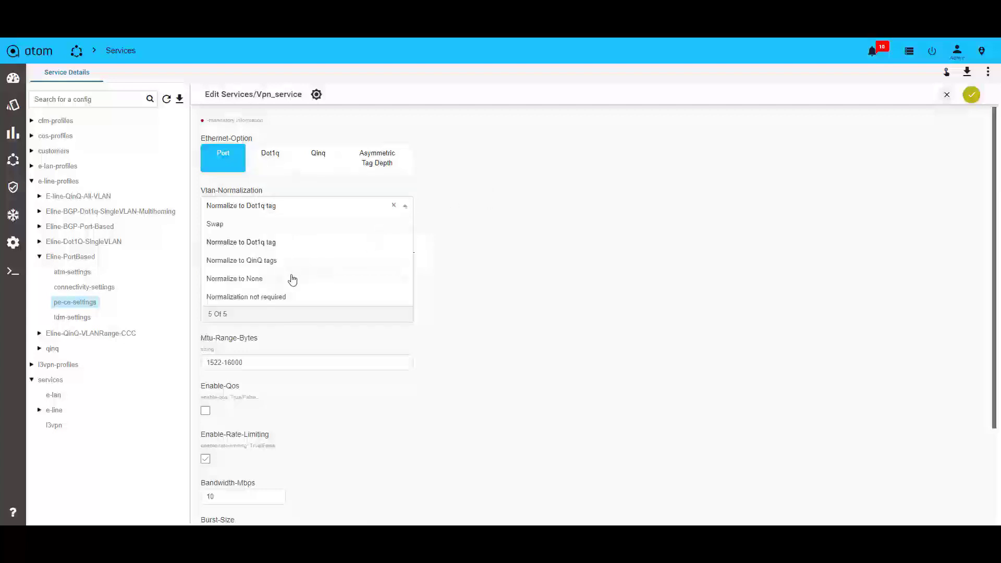
click(577, 207)
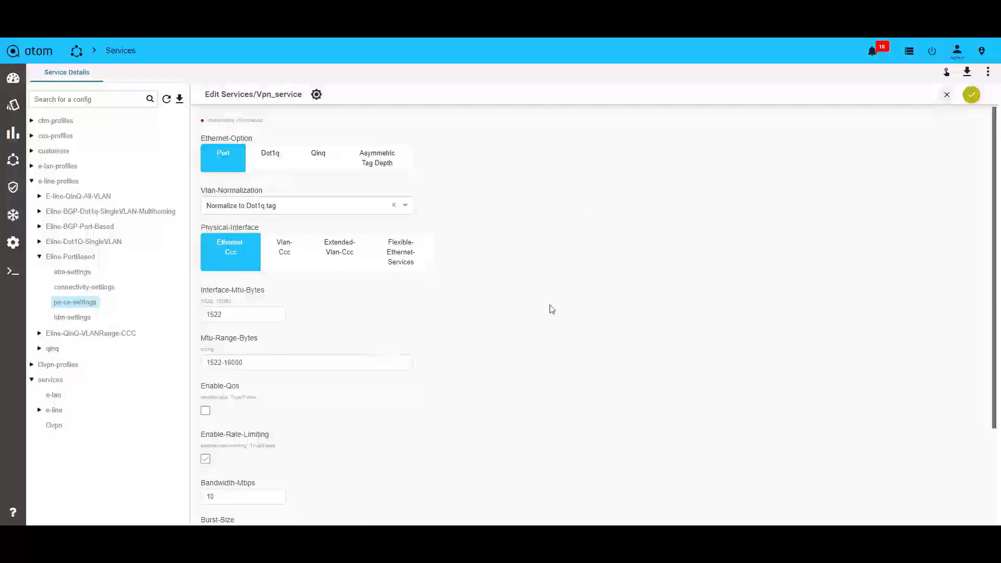
scroll(552, 309, down, 3)
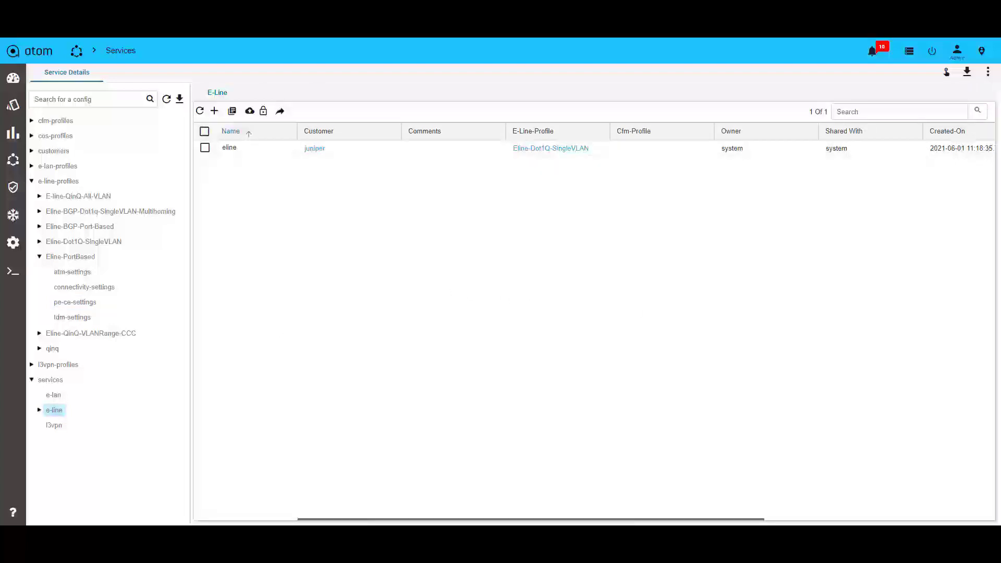
- Start a new E-Line service named Demo for customer juniper with the Eline-PortBased profile and the StdDef-CFMService CFM profile
click(215, 112)
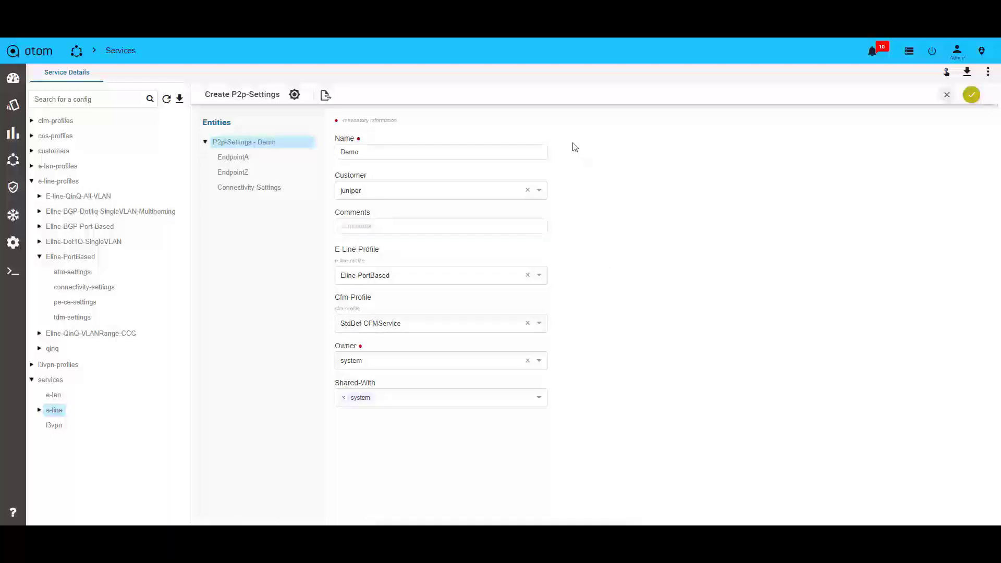
click(540, 194)
click(615, 199)
click(444, 323)
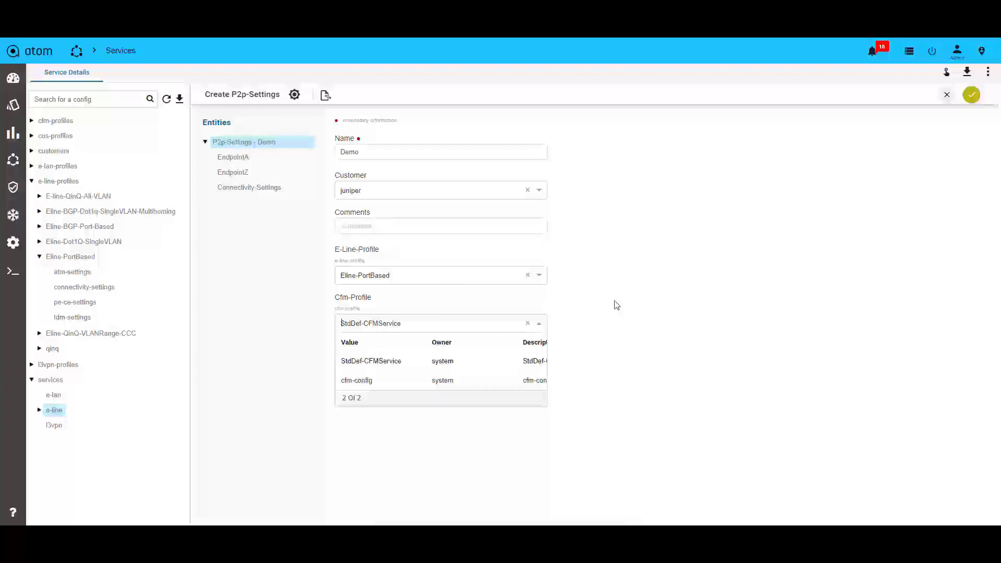
click(647, 295)
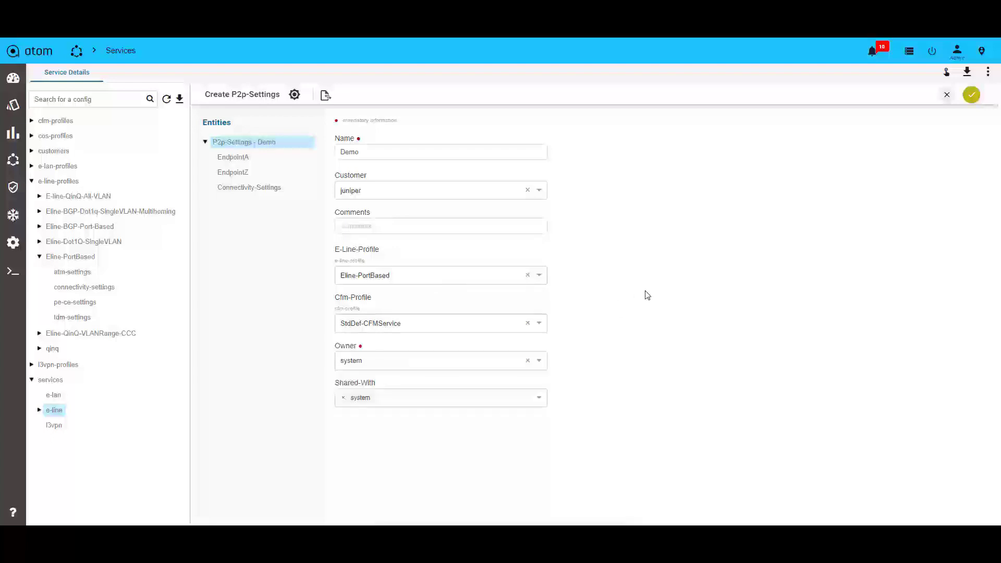
- Complete and submit the Demo service with VC ID 6, VLAN tag to stack 256, and EndpointA on 172.16.4.137, ge-0/0/50, unit 0, bandwidth 30
click(264, 189)
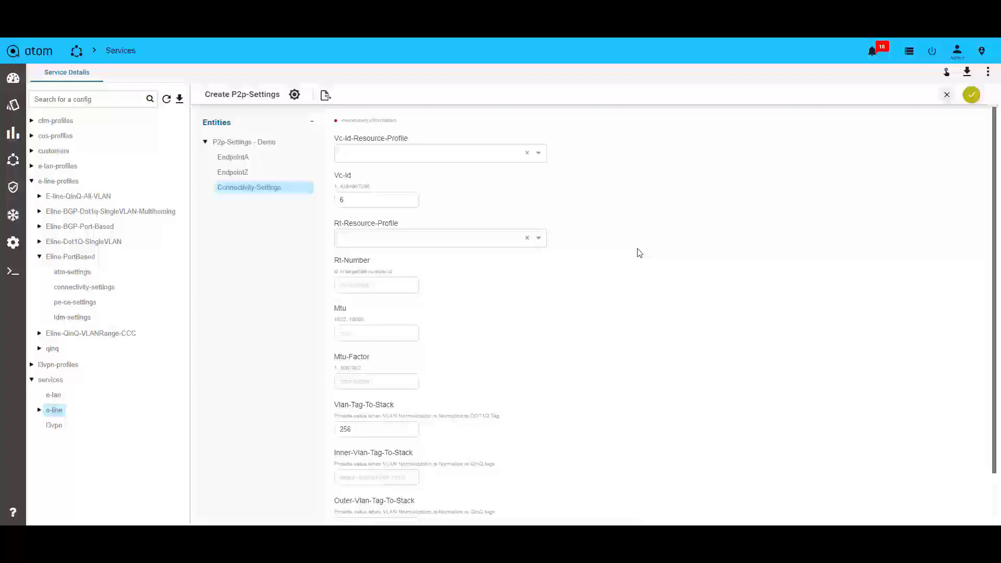
scroll(624, 306, down, 2)
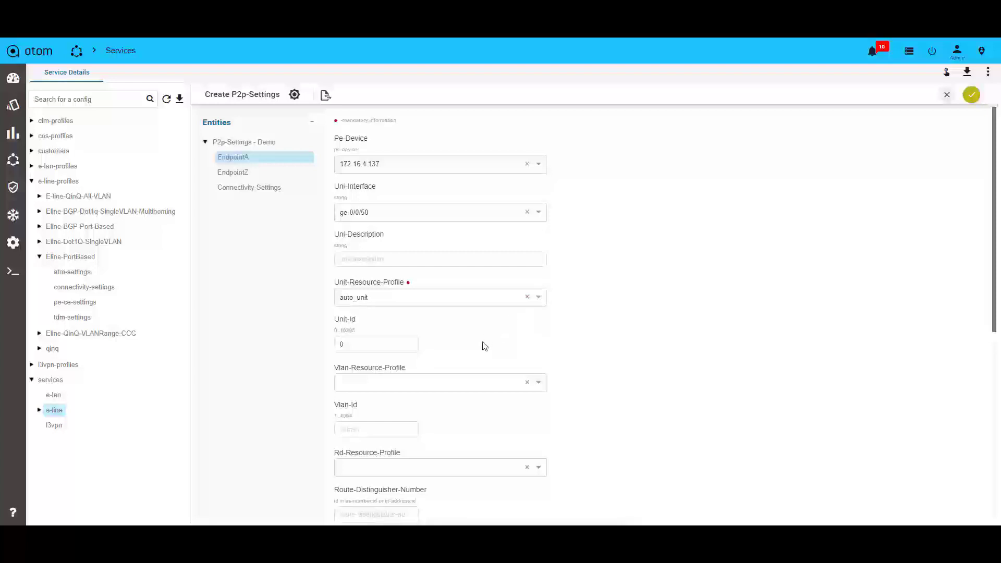
scroll(485, 347, down, 8)
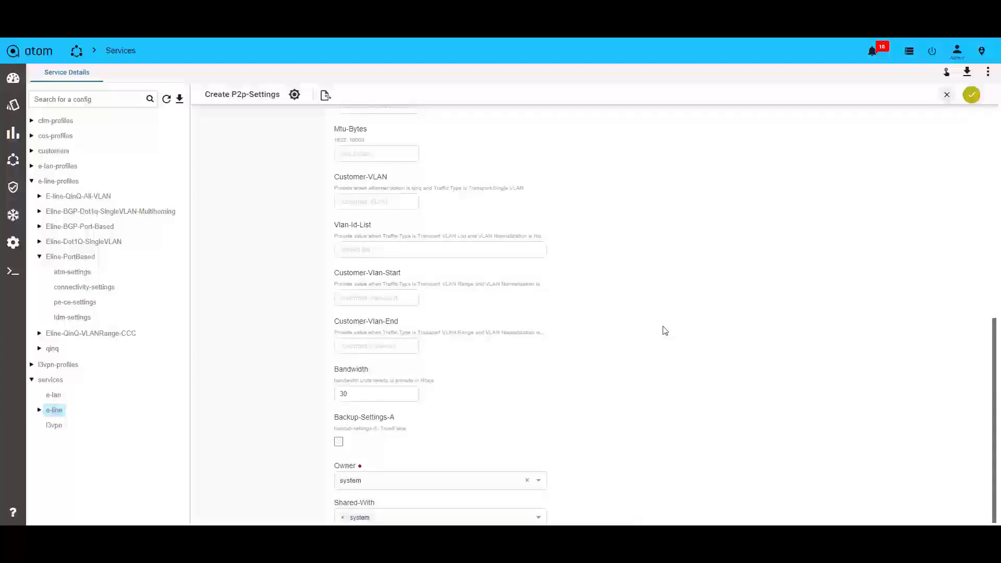
scroll(665, 331, up, 7)
scroll(583, 344, up, 3)
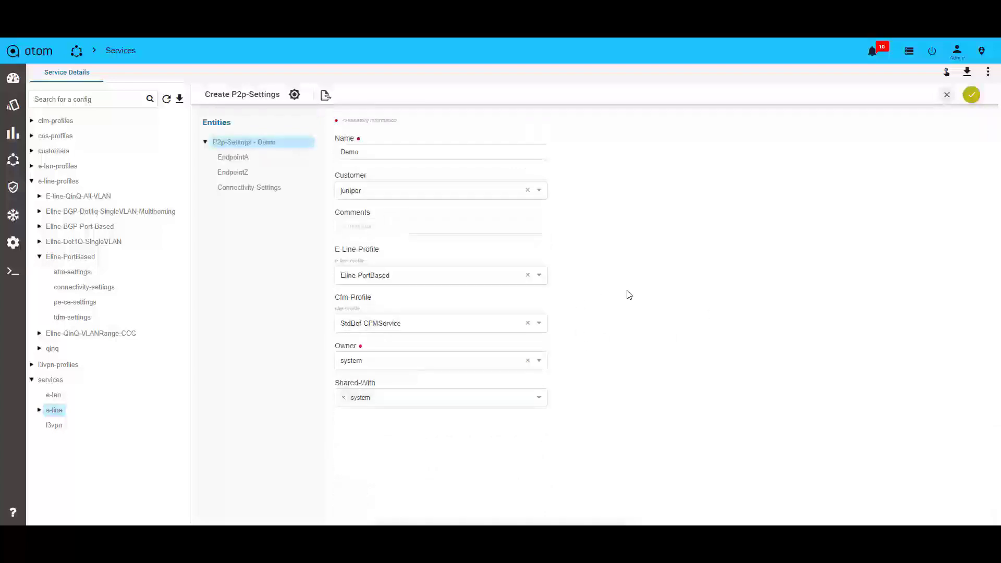
click(971, 94)
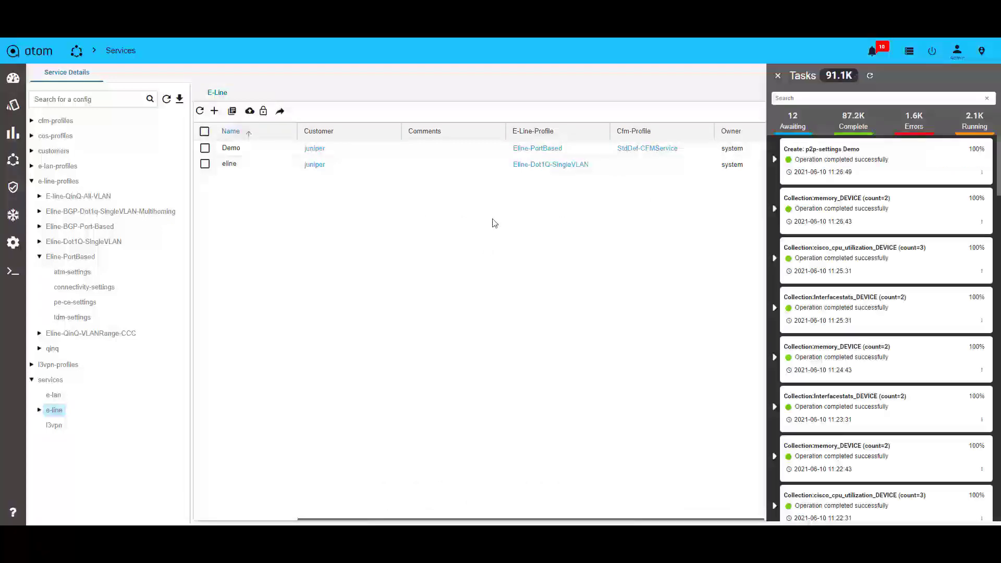
- Open the details of the p2p-settings Demo creation task and examine the configuration commands for device 172.16.4.137
click(981, 177)
click(918, 238)
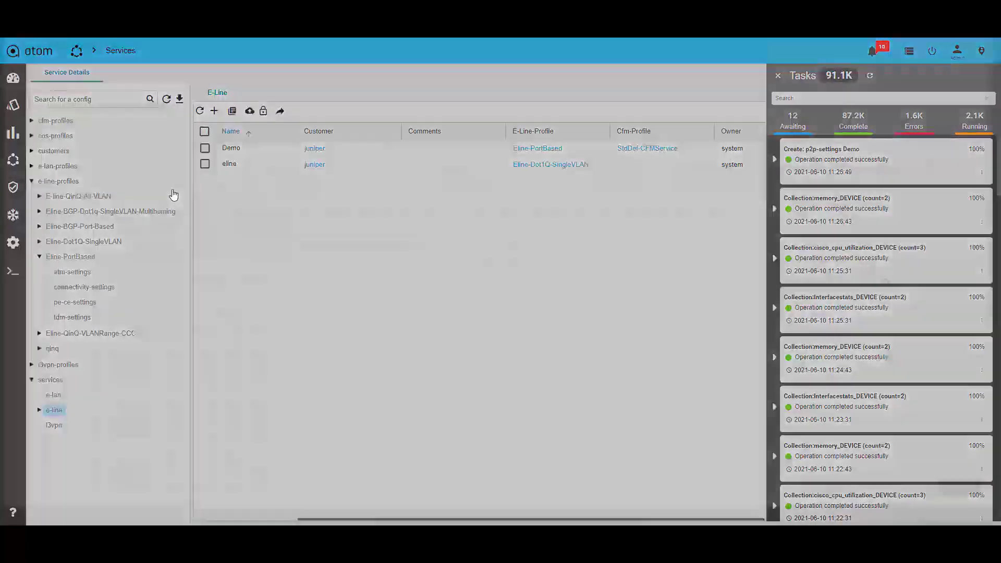
click(115, 133)
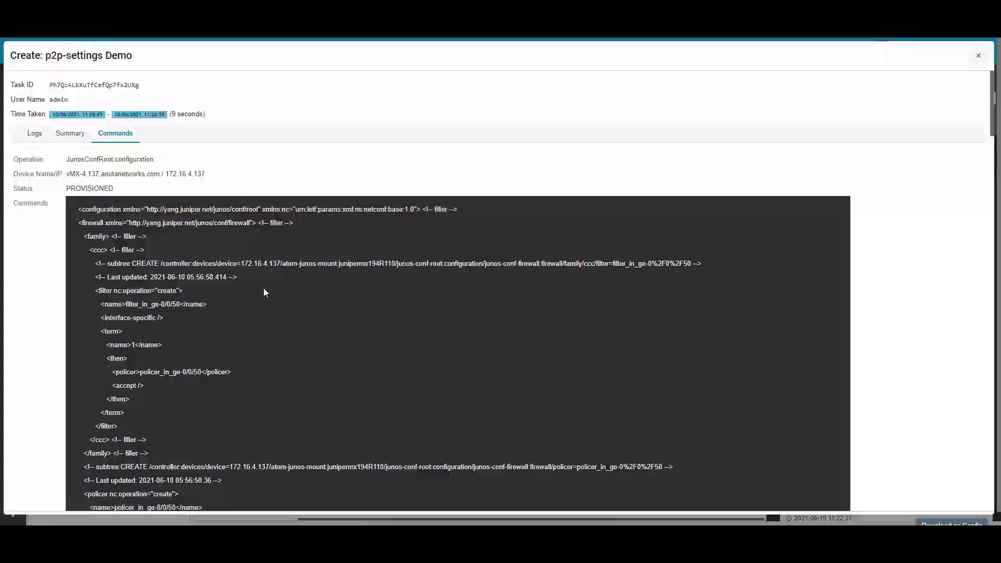
scroll(264, 292, down, 1)
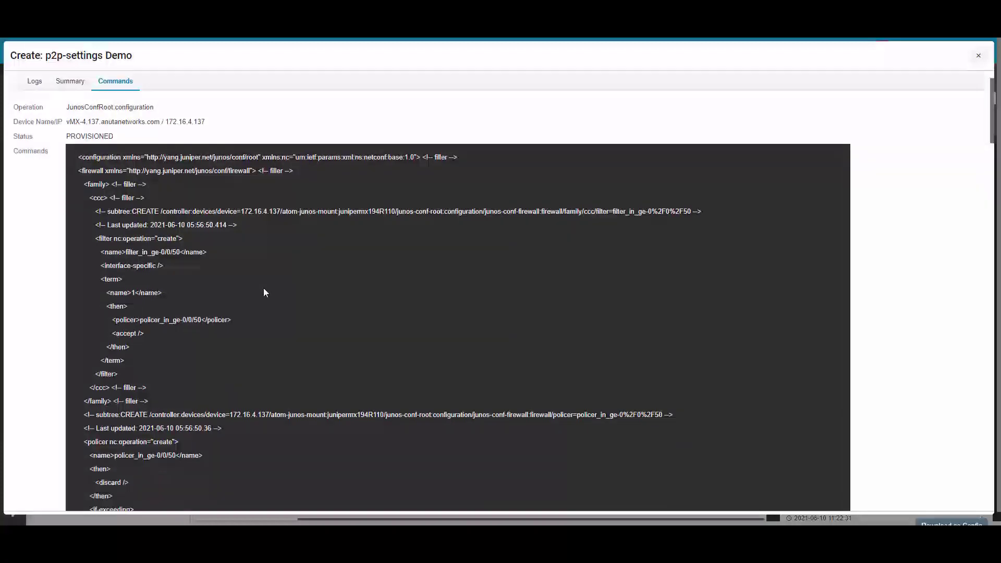
scroll(264, 293, down, 2)
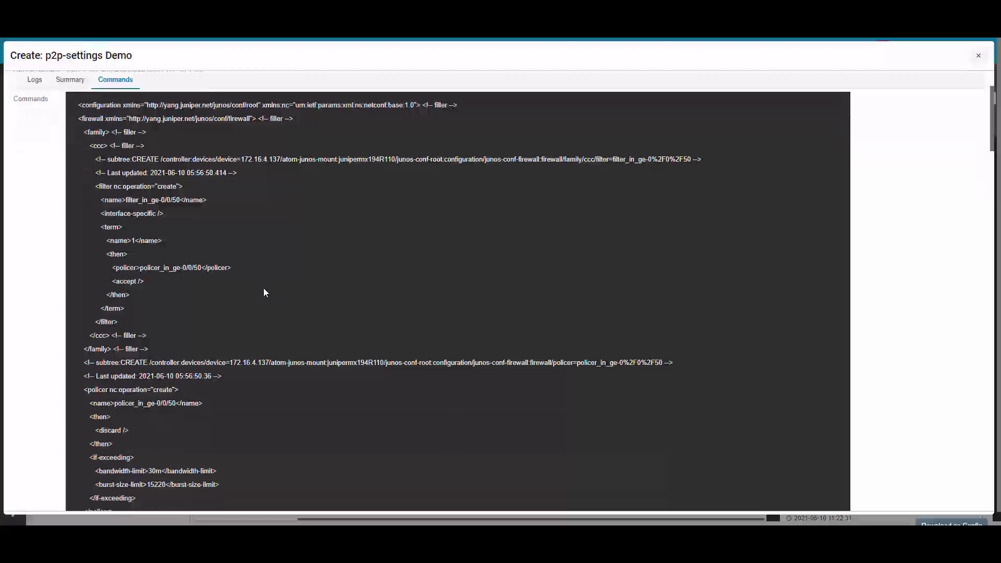
scroll(244, 315, down, 2)
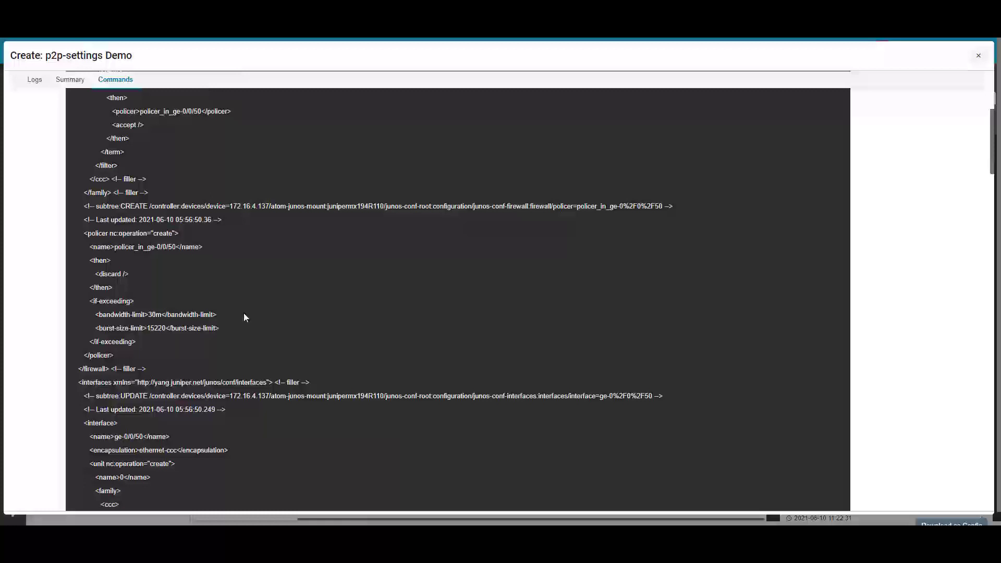
scroll(244, 314, down, 3)
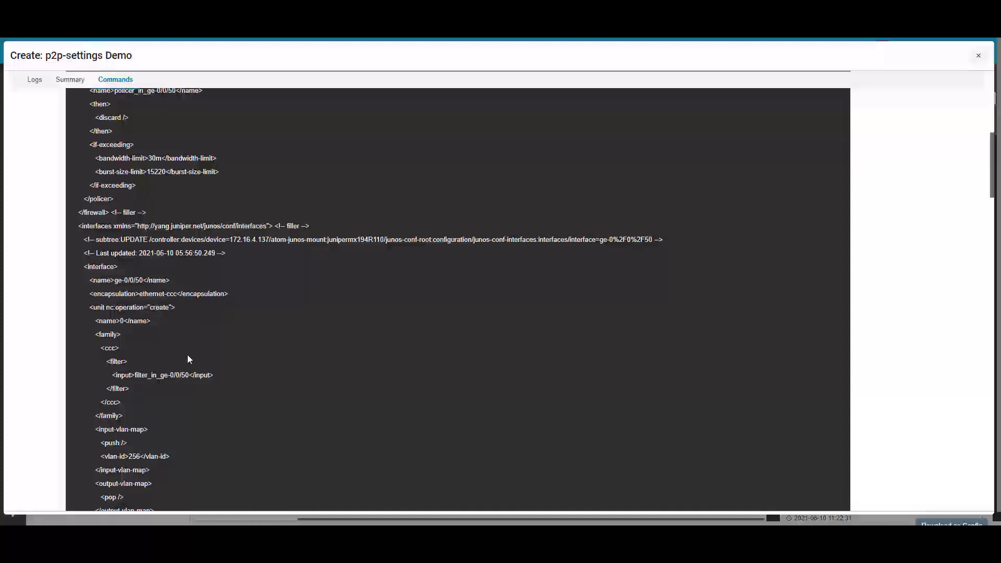
scroll(189, 360, down, 1)
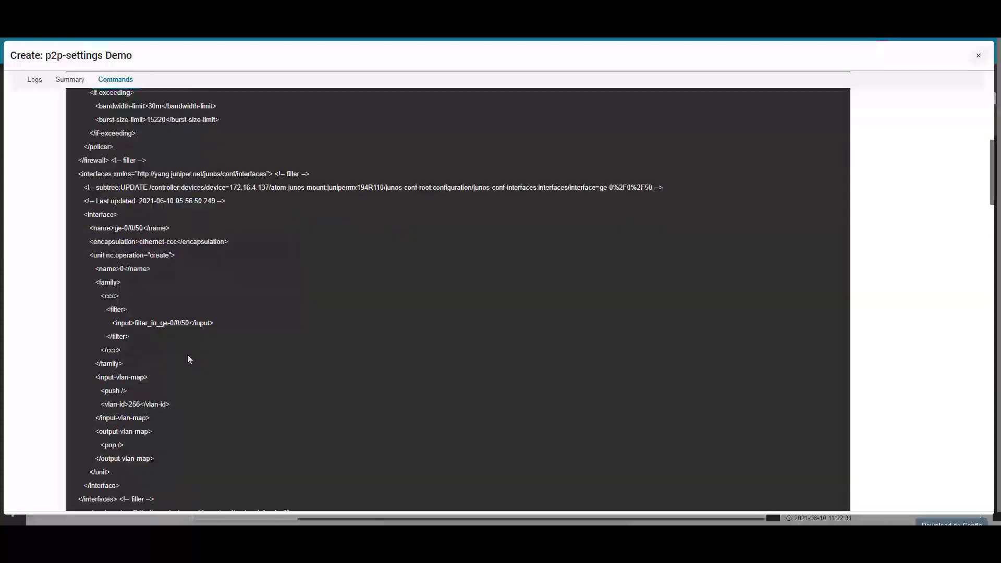
scroll(189, 360, down, 1)
scroll(189, 360, down, 1)
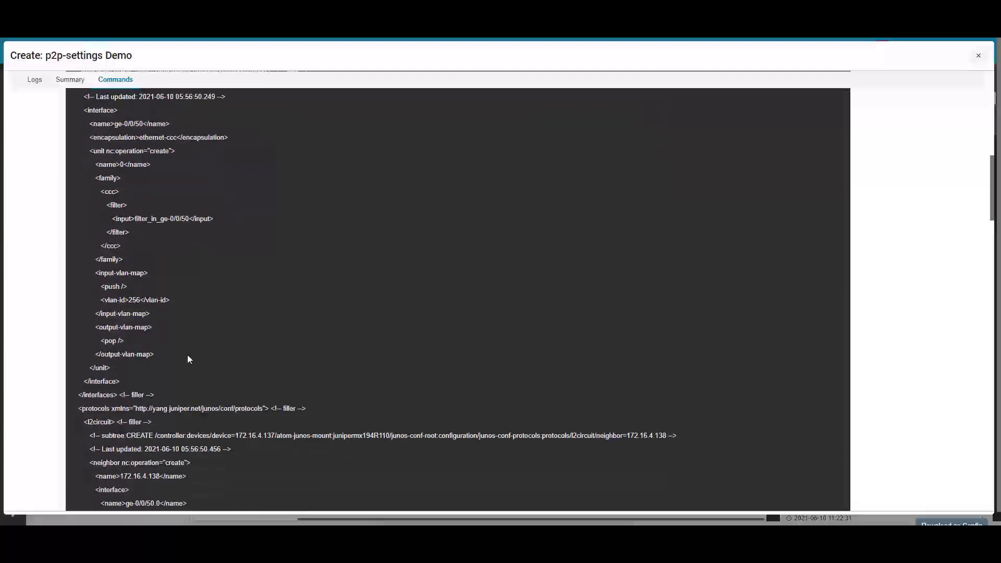
scroll(189, 360, down, 2)
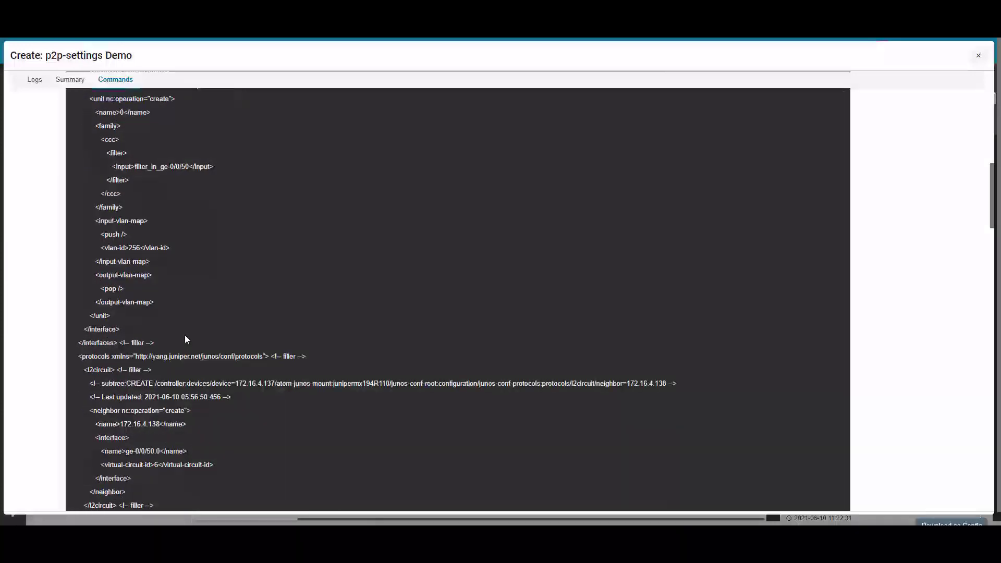
scroll(184, 342, down, 2)
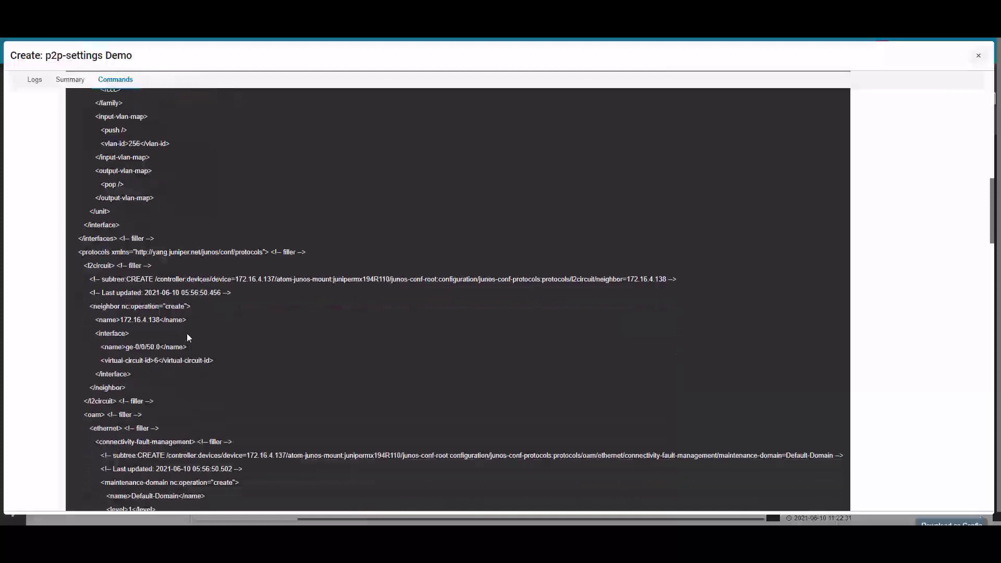
scroll(215, 314, down, 3)
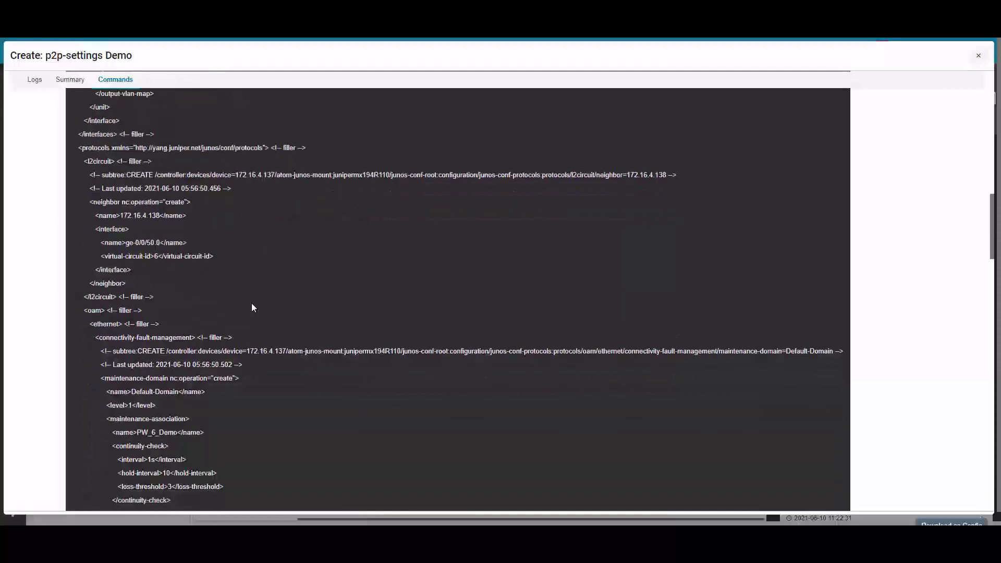
scroll(252, 308, down, 1)
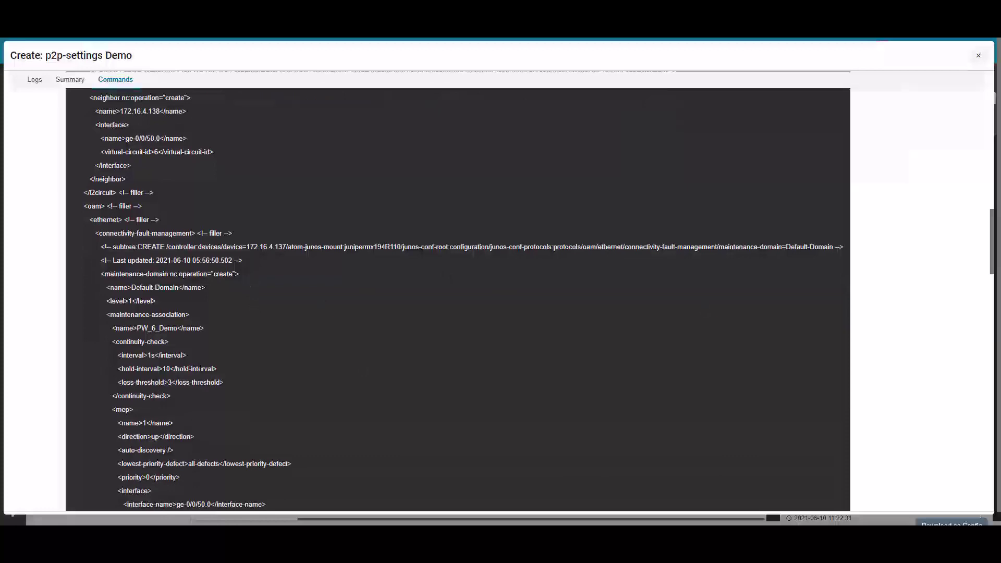
scroll(200, 369, down, 10)
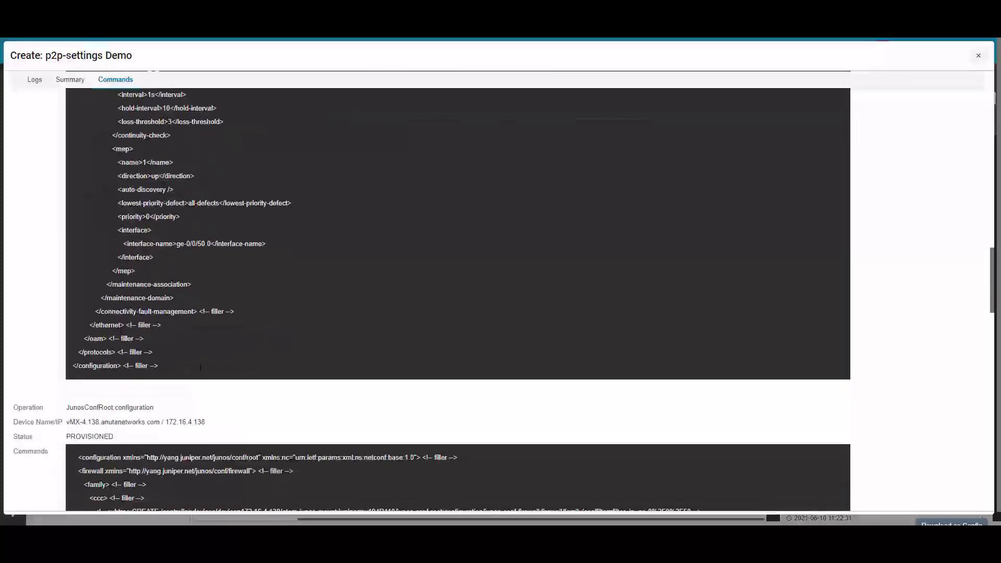
- Examine the firewall, interface and protocol commands for device 172.16.4.138 in the same task
scroll(200, 368, down, 6)
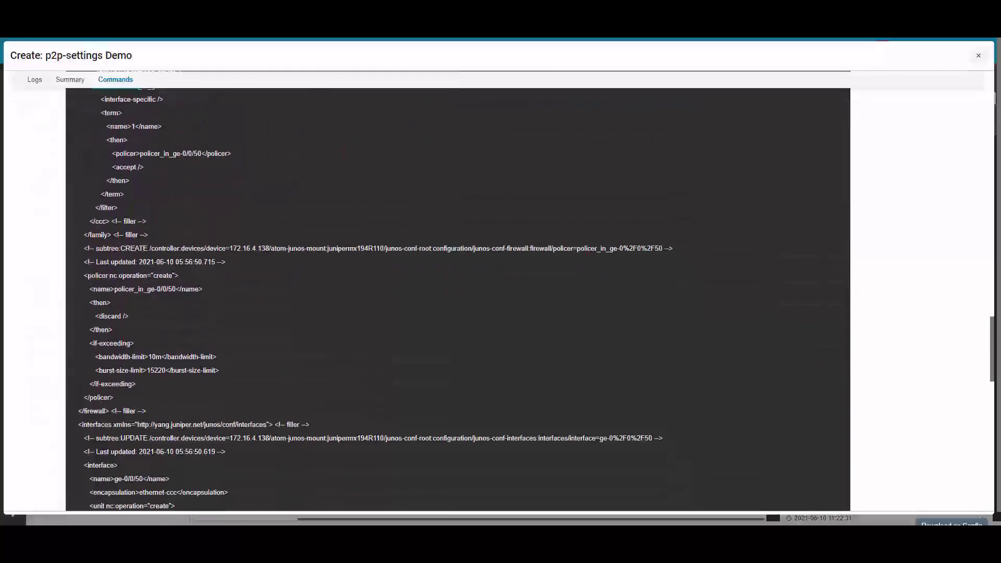
scroll(200, 369, down, 8)
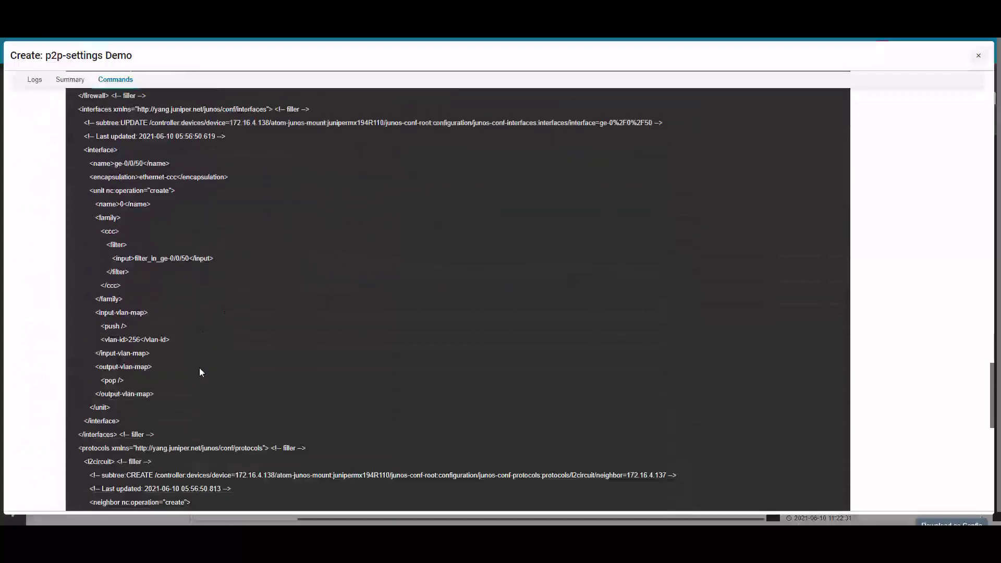
scroll(200, 368, down, 6)
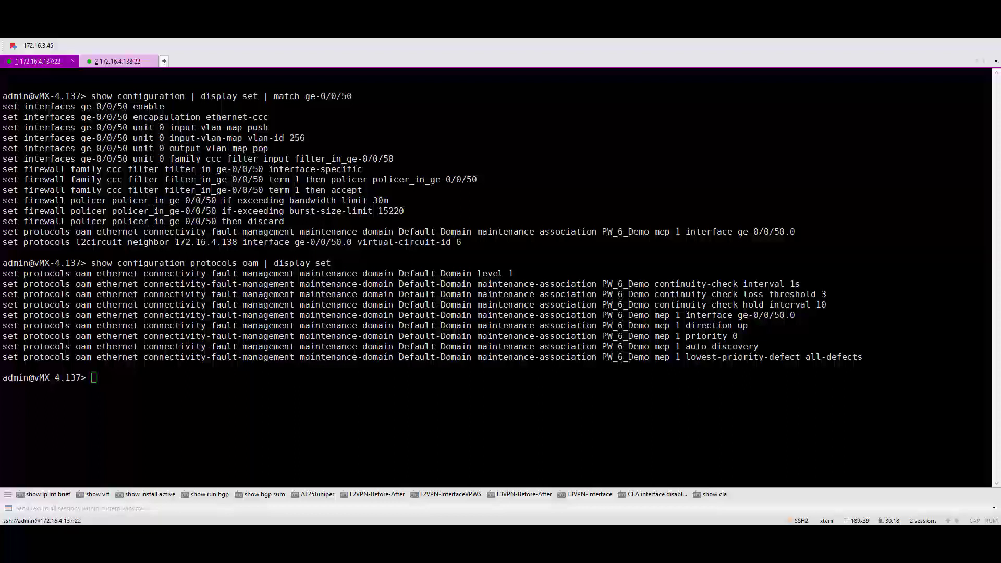
- Switch to the terminal session of device 172.16.4.138 to check its interface and OAM configuration
click(128, 63)
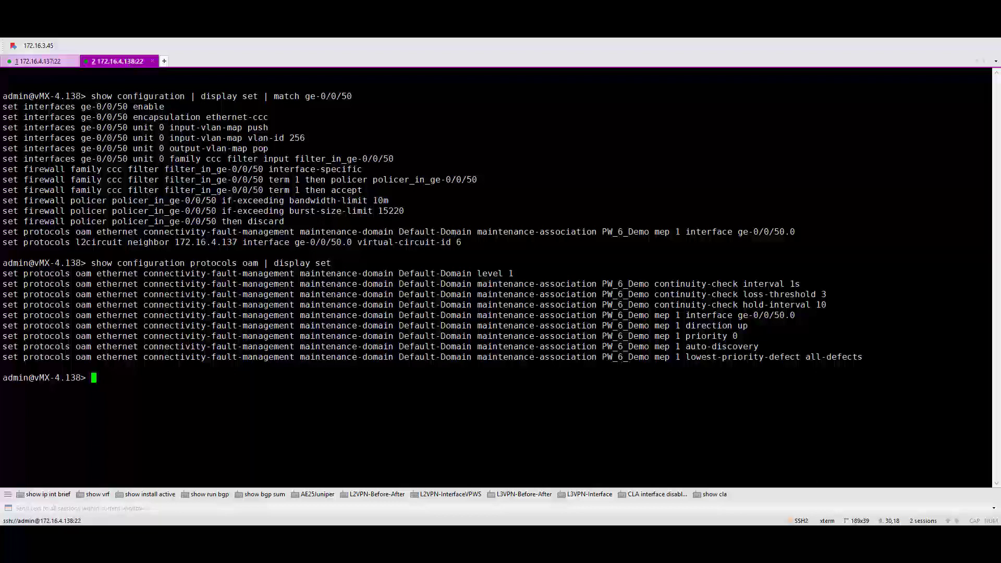